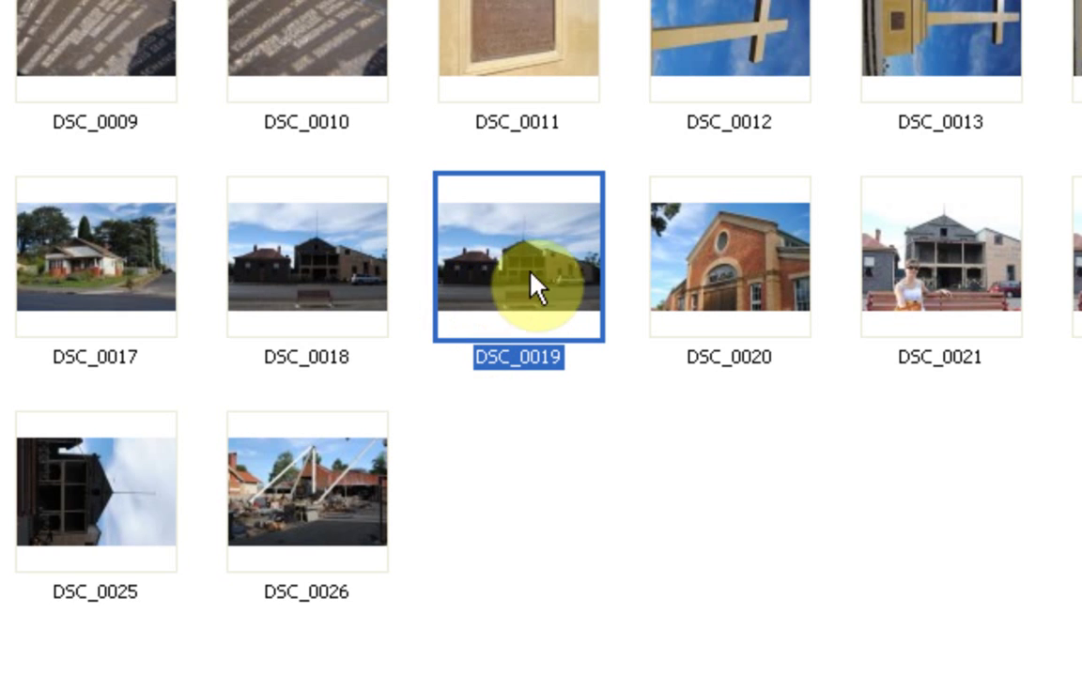
Open DSC_0019.jpg from Windows Explorer using Edit with GIMP
double_click(499, 242)
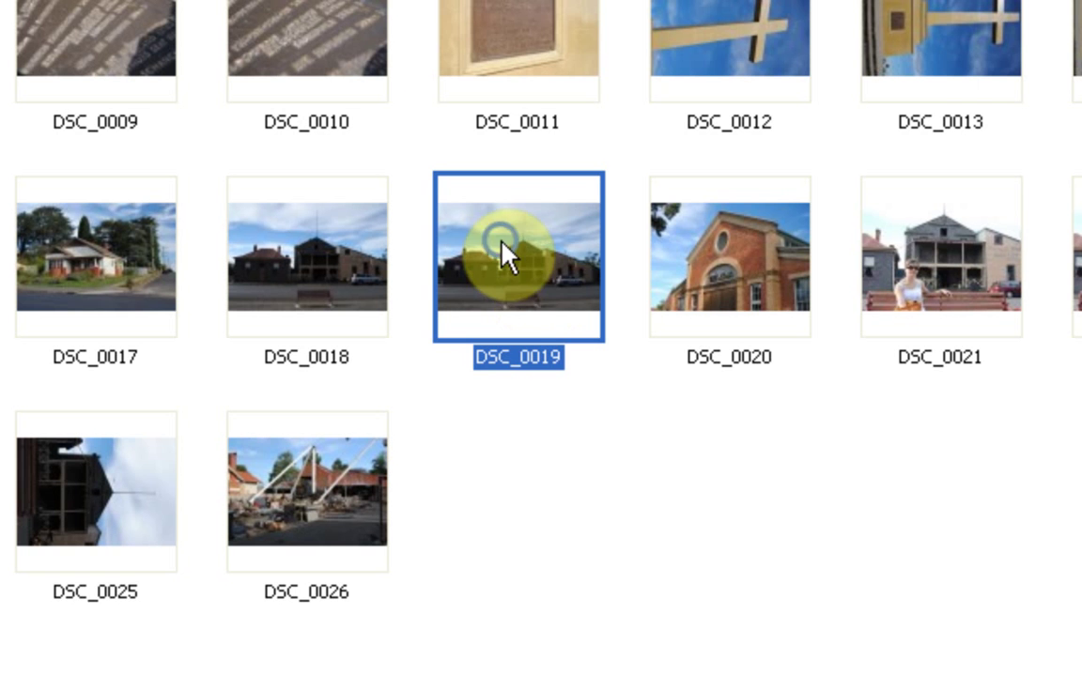
right_click(502, 249)
left_click(591, 145)
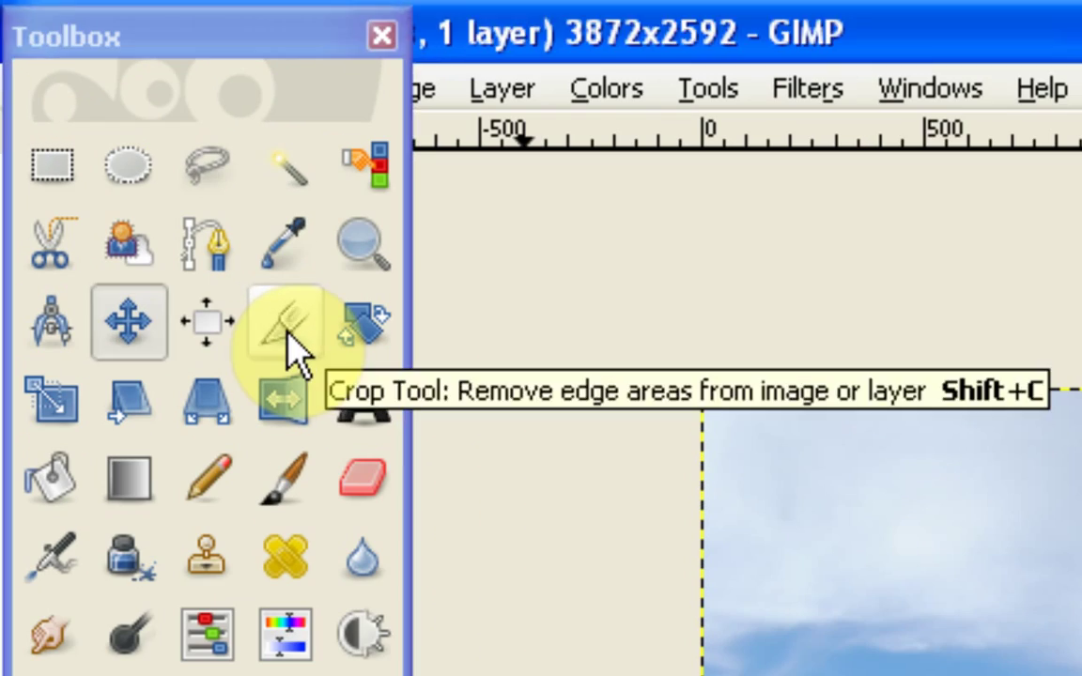
Crop off the sky, road and bench, leaving a 3856×1810 buildings strip
left_click(286, 328)
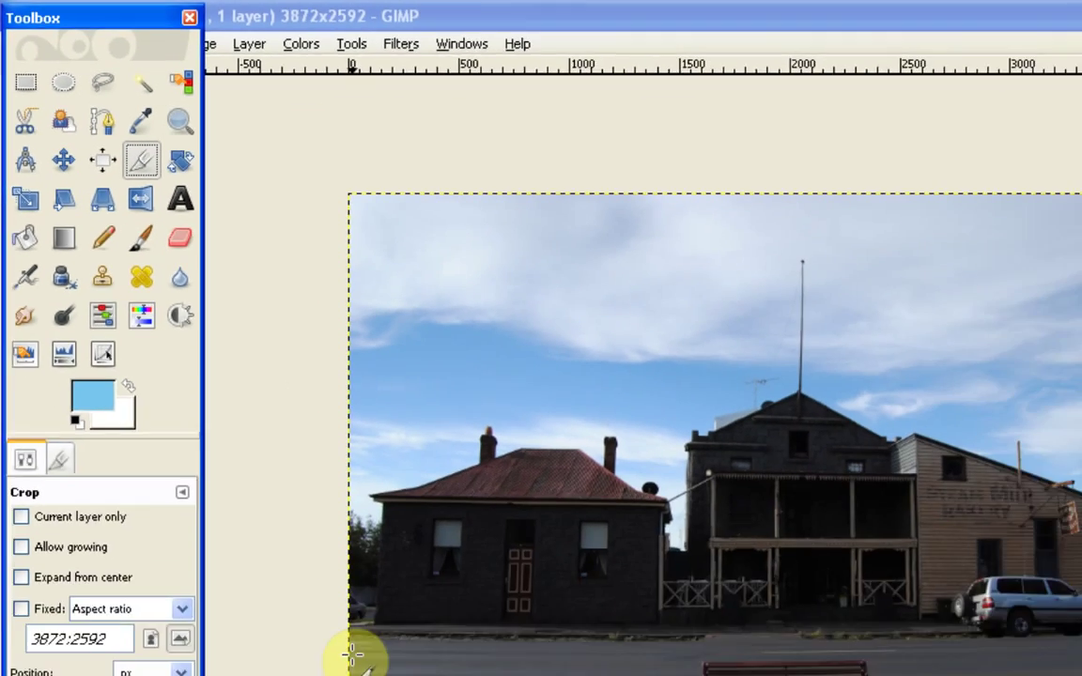
left_click_drag(245, 454, 917, 185)
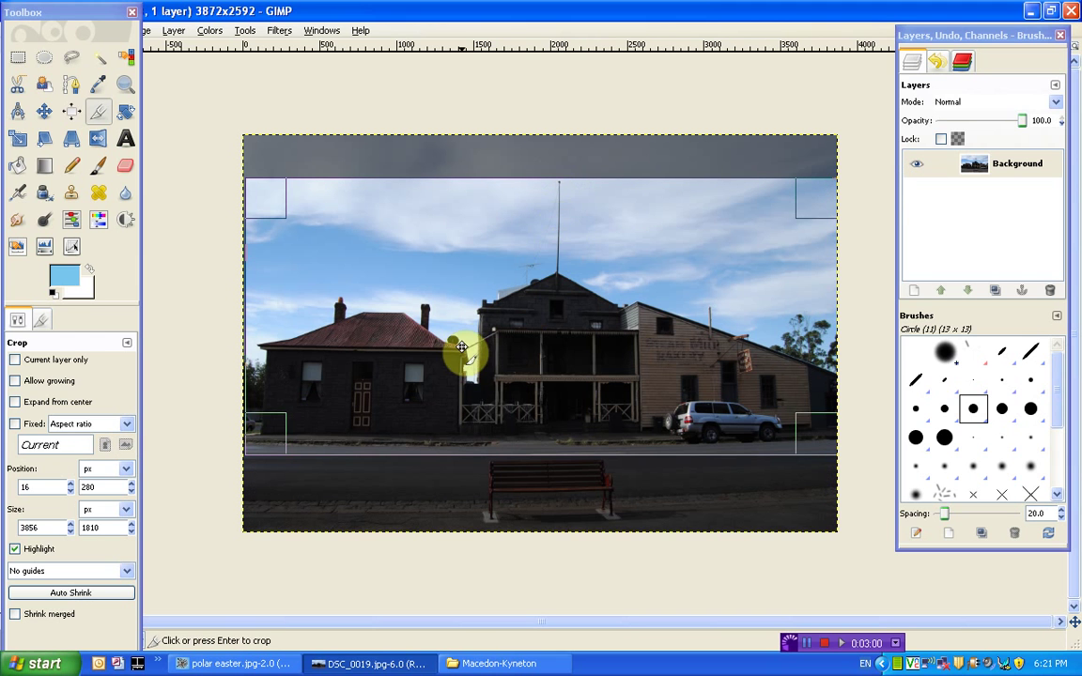
left_click(446, 327)
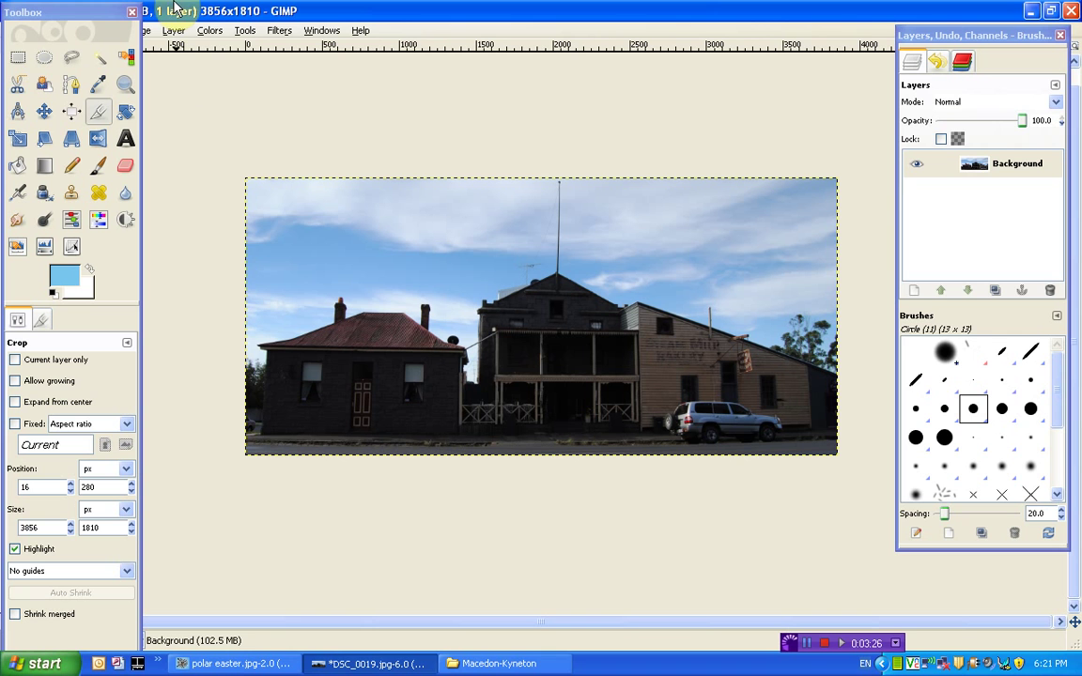
left_click(148, 30)
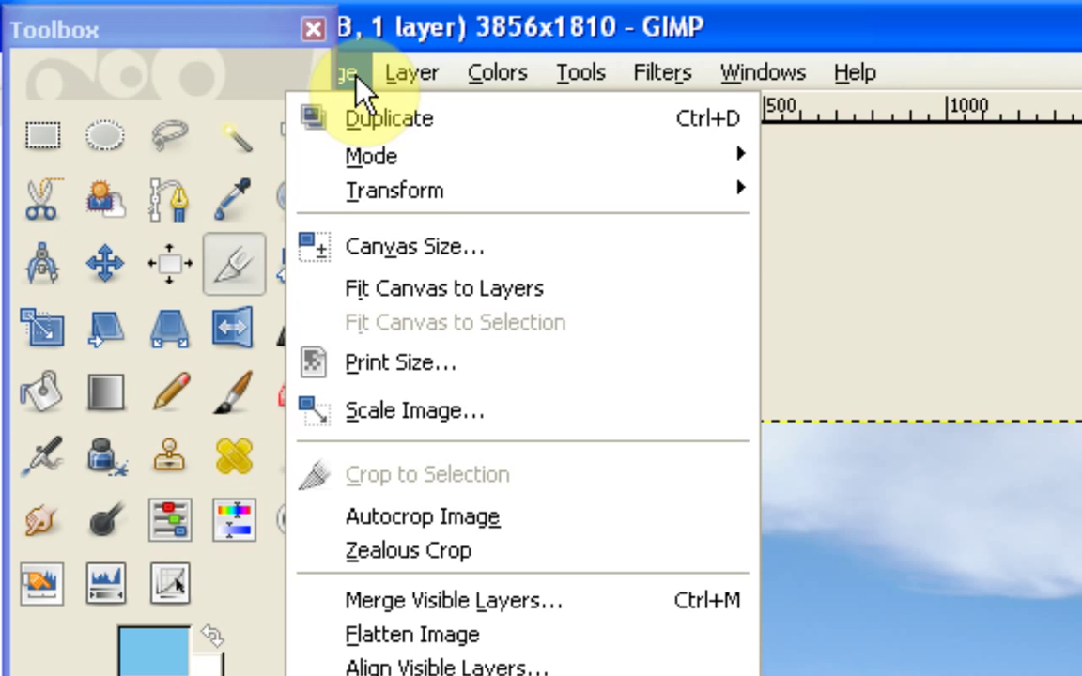
Unlink the chain and raise the canvas height from 1810 to 3856, making a 3856×3856 square
left_click(410, 247)
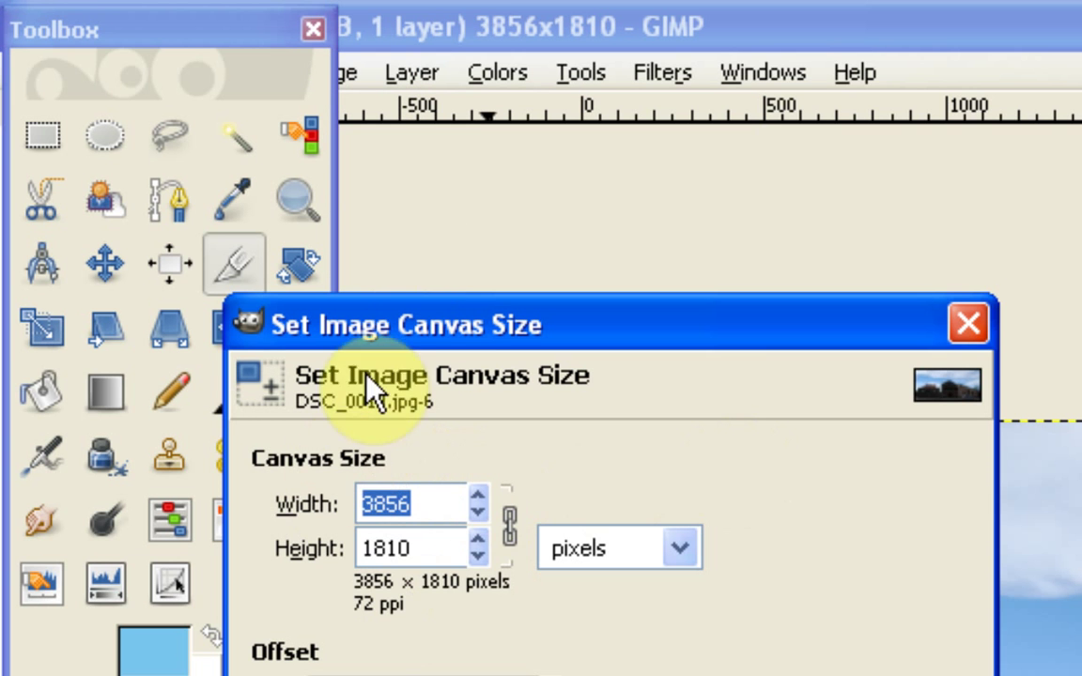
left_click(509, 526)
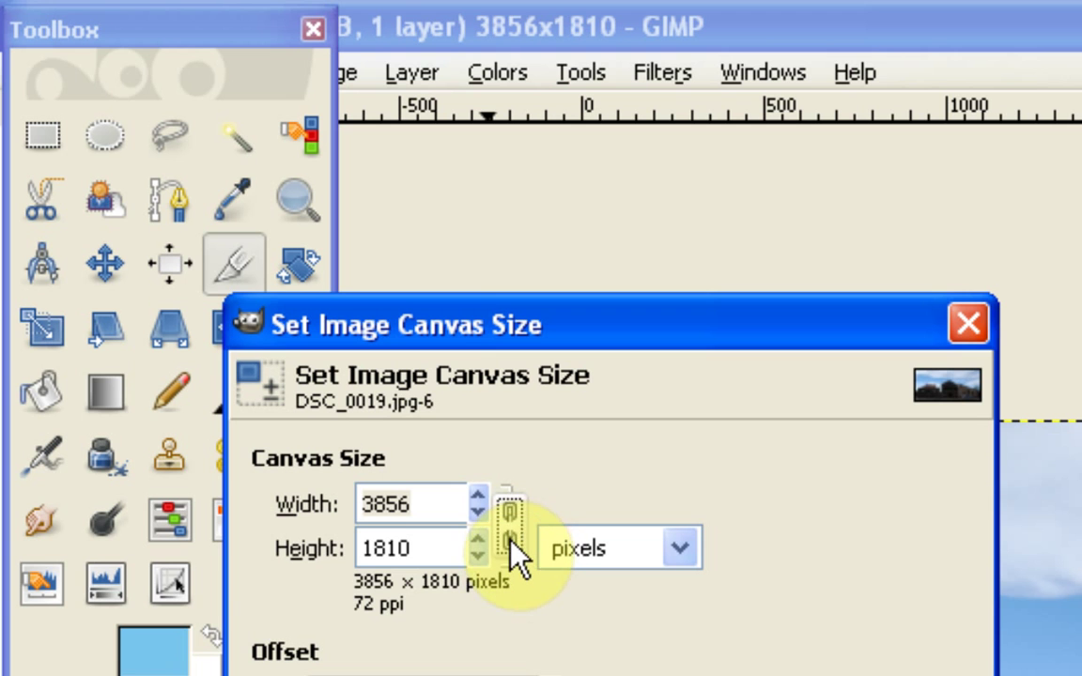
left_click(416, 554)
left_click_drag(416, 554, 270, 549)
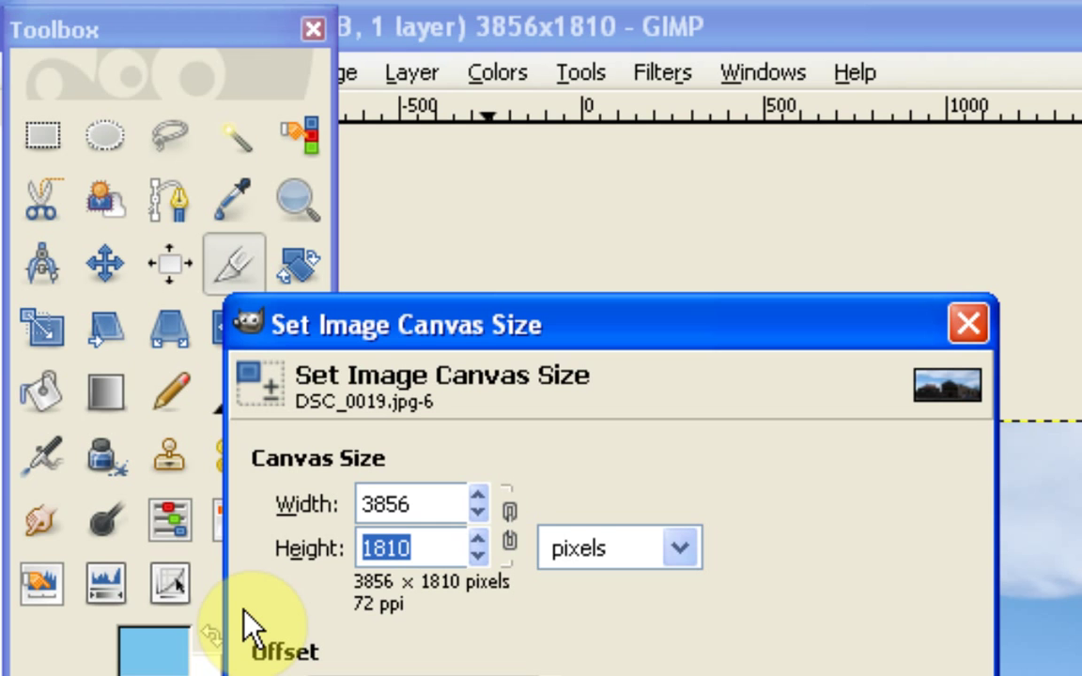
type("3856")
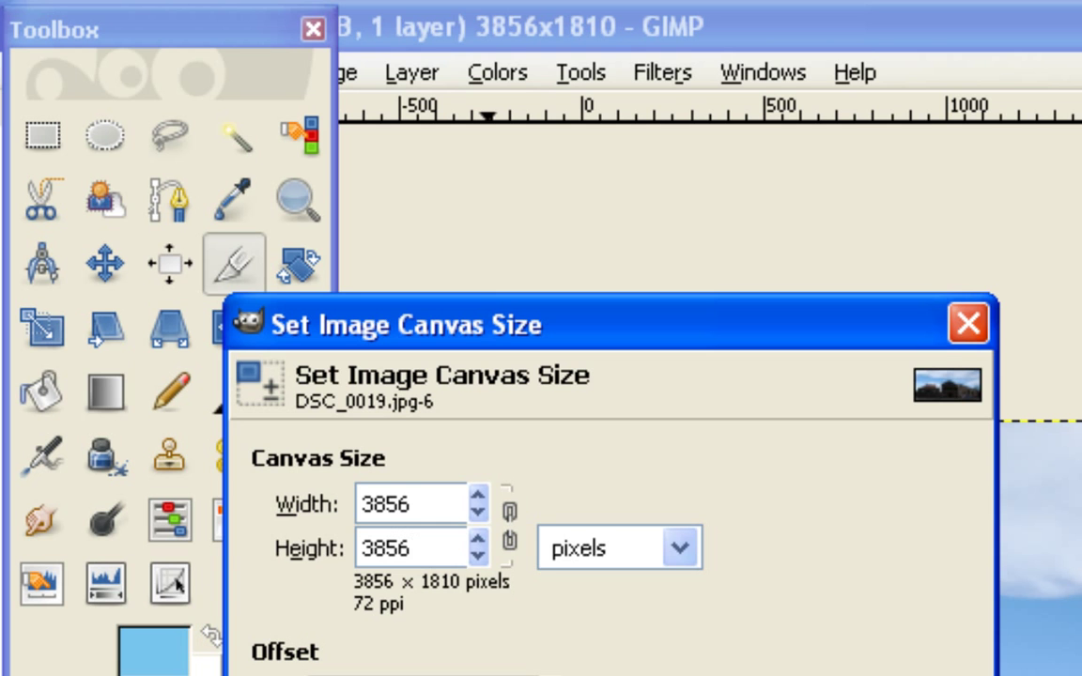
key("Tab")
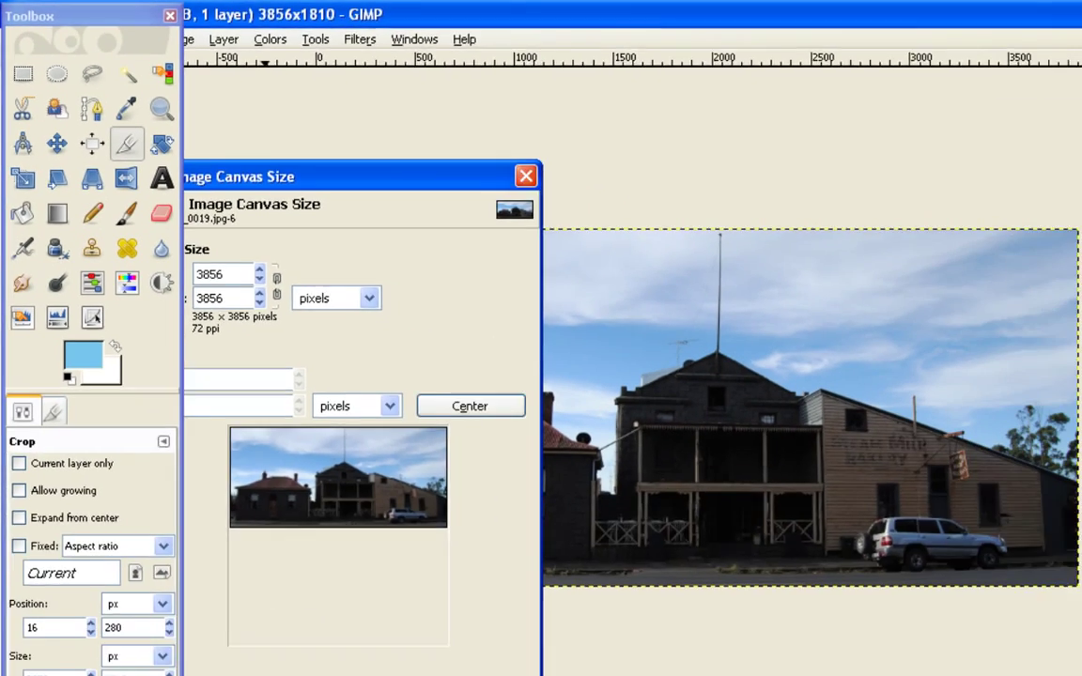
left_click(291, 577)
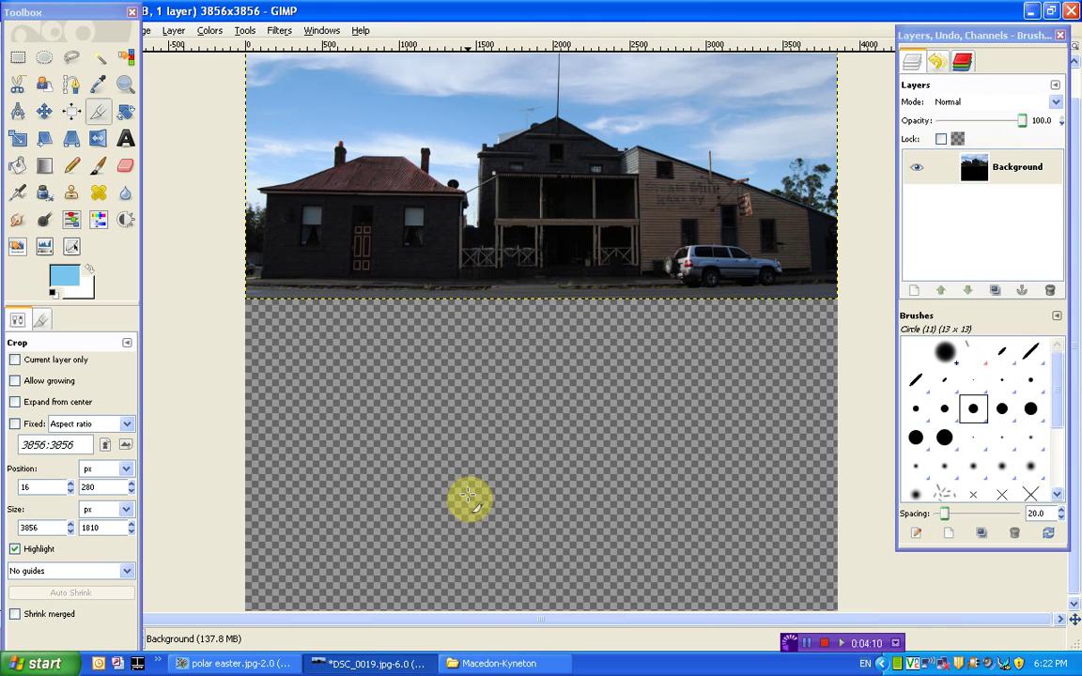
left_click(174, 38)
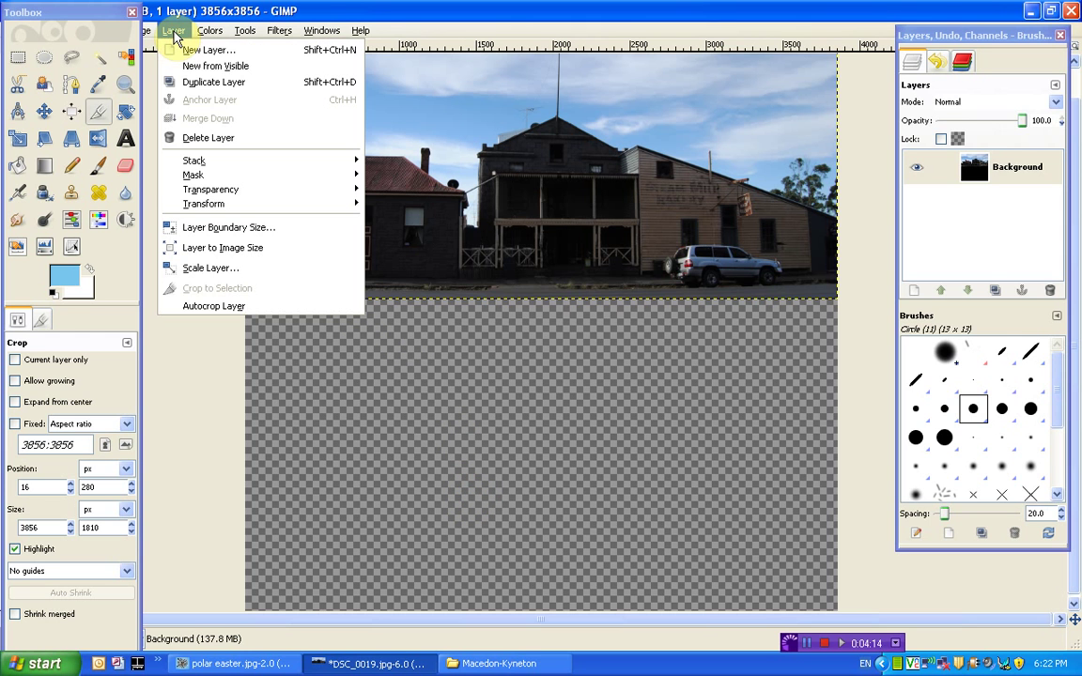
Scale Layer with the chain unlinked, changing the height from 1810 to 3856 pixels
mouse_move(272, 208)
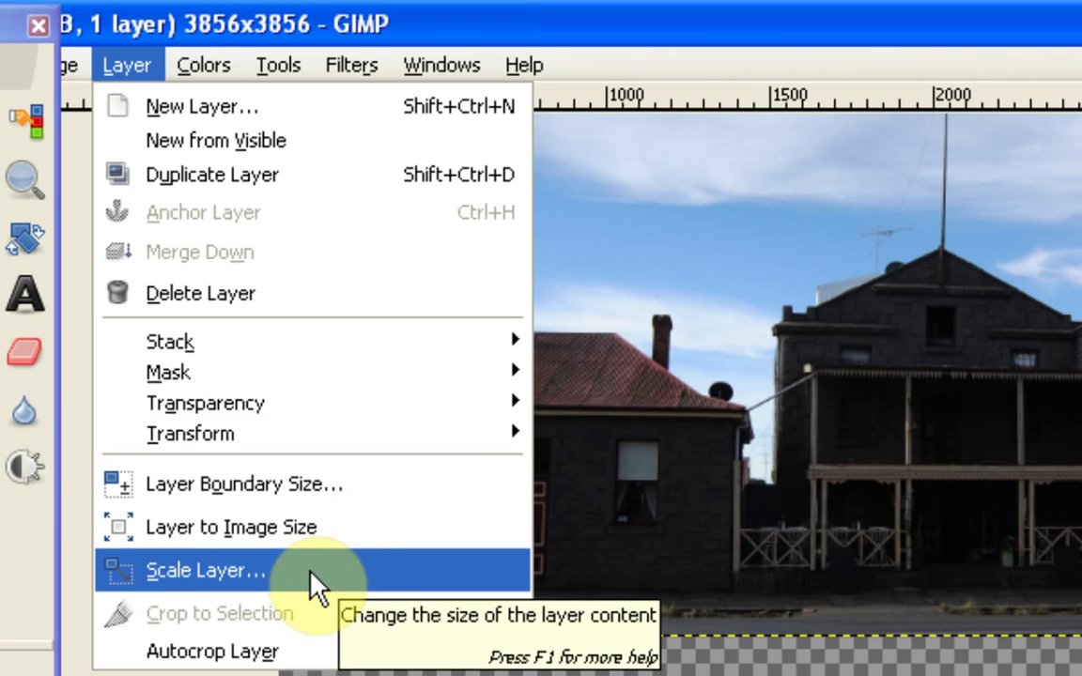
left_click(310, 574)
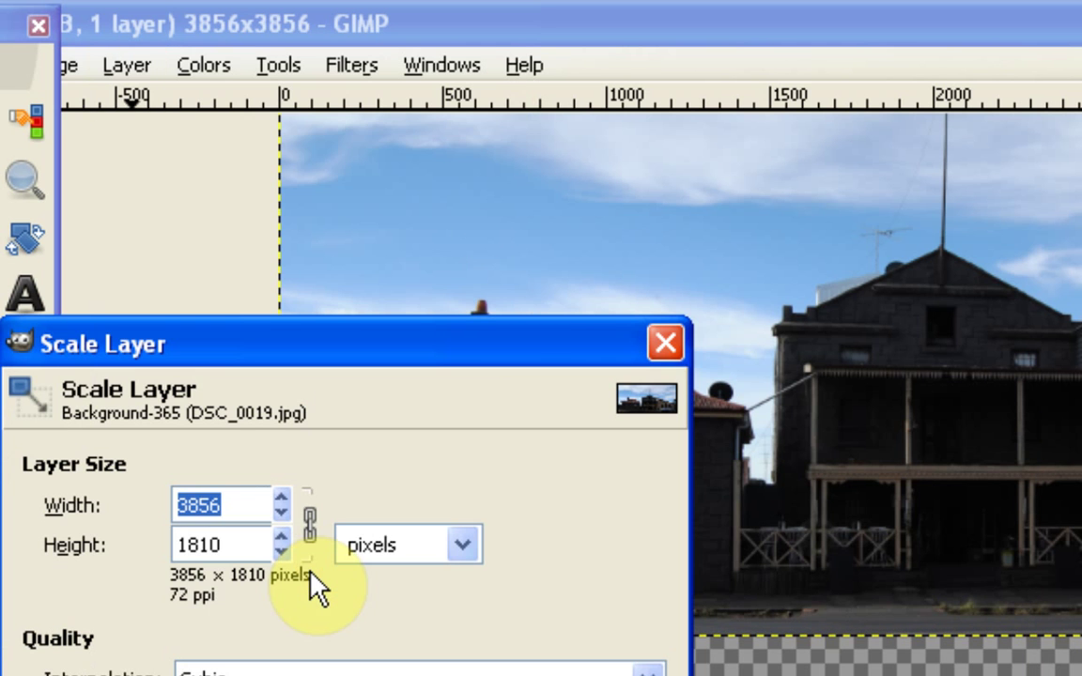
left_click(310, 519)
left_click(241, 545)
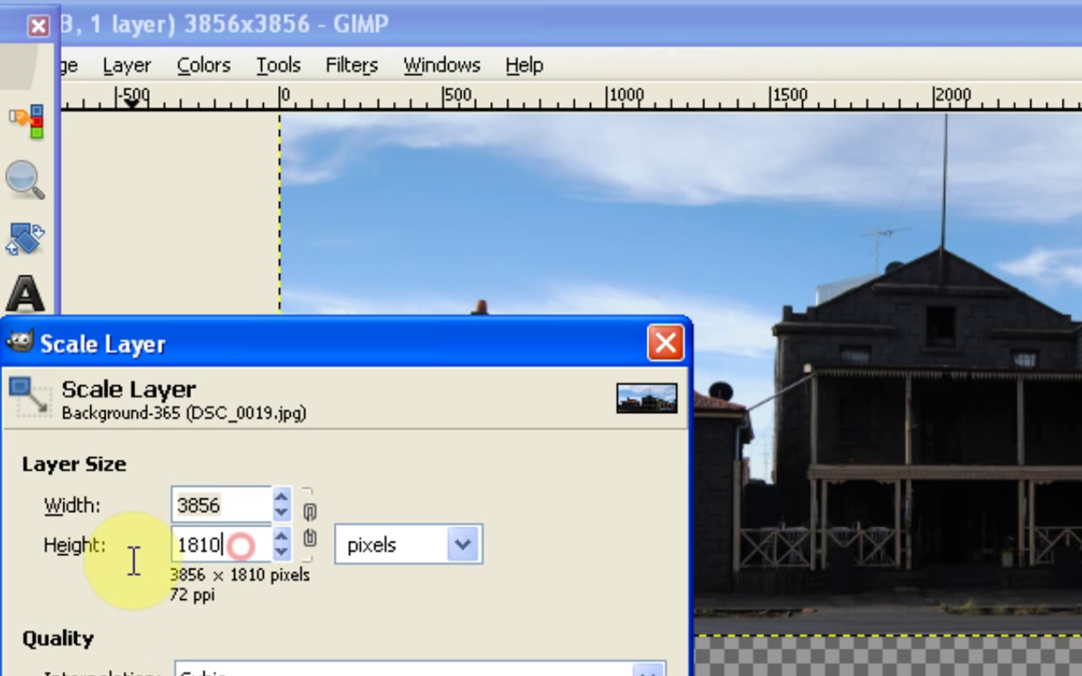
left_click_drag(219, 544, 160, 555)
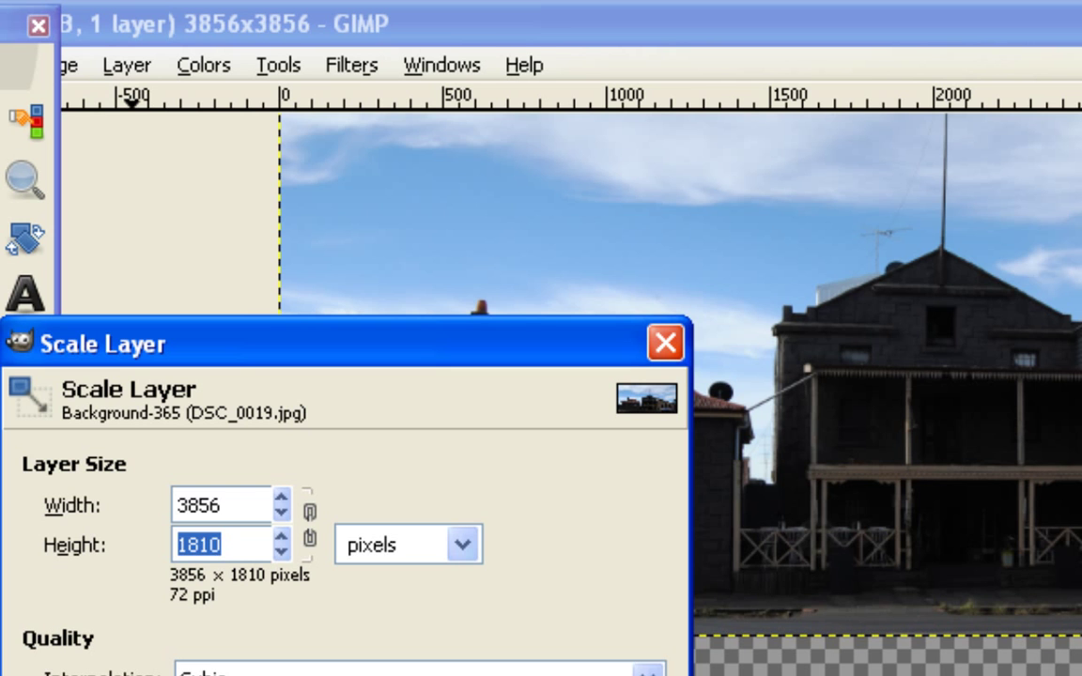
type("3856")
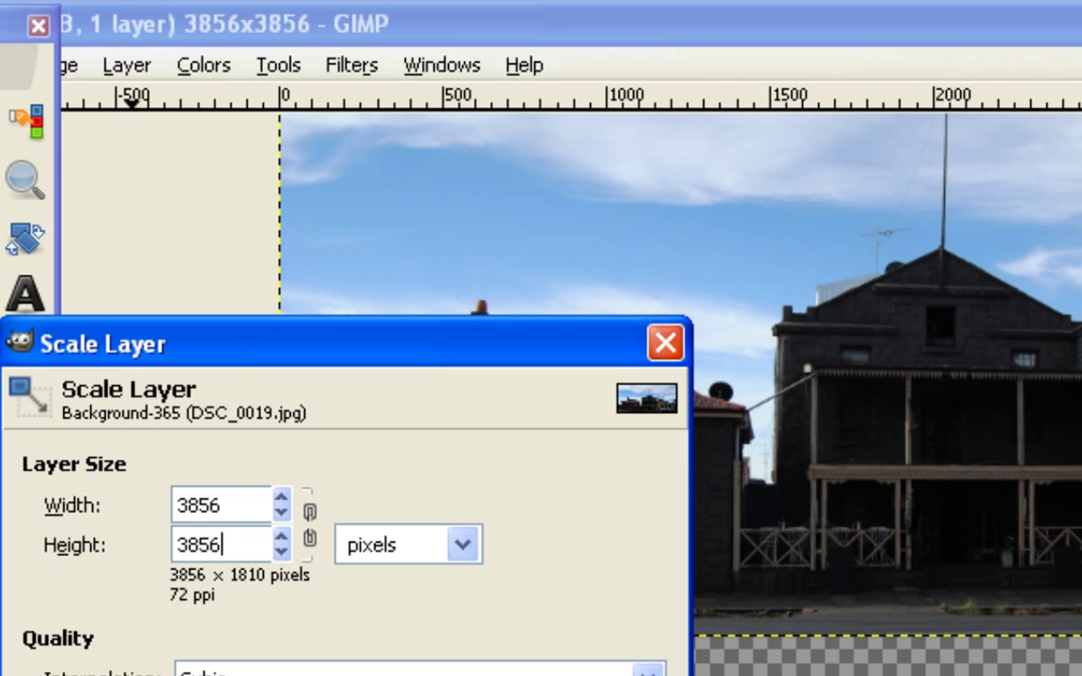
key("Return")
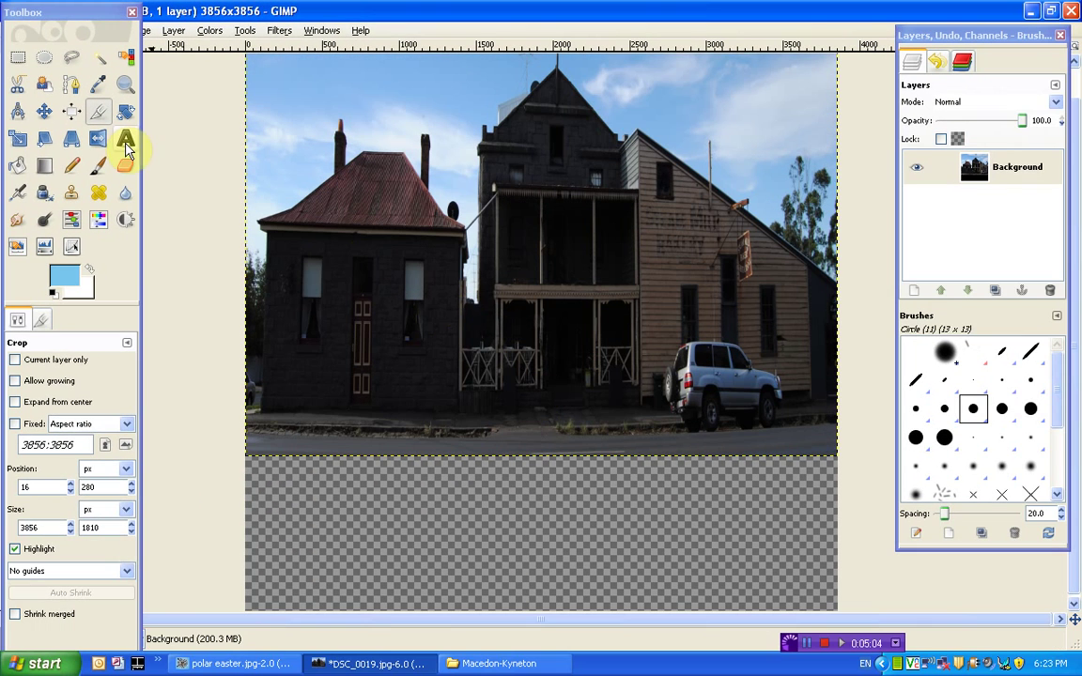
left_click(18, 138)
Scale the layer to 3856×3856 and move it down so it covers the canvas bottom
left_click(514, 241)
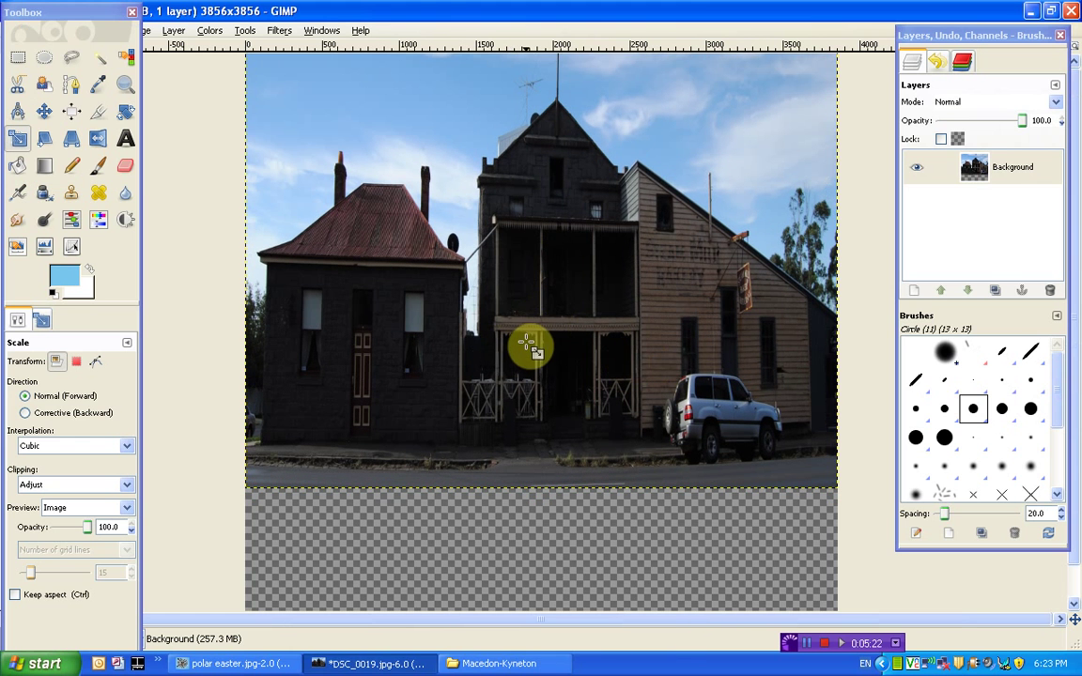
key("m")
left_click(528, 349)
left_click_drag(527, 350, 527, 473)
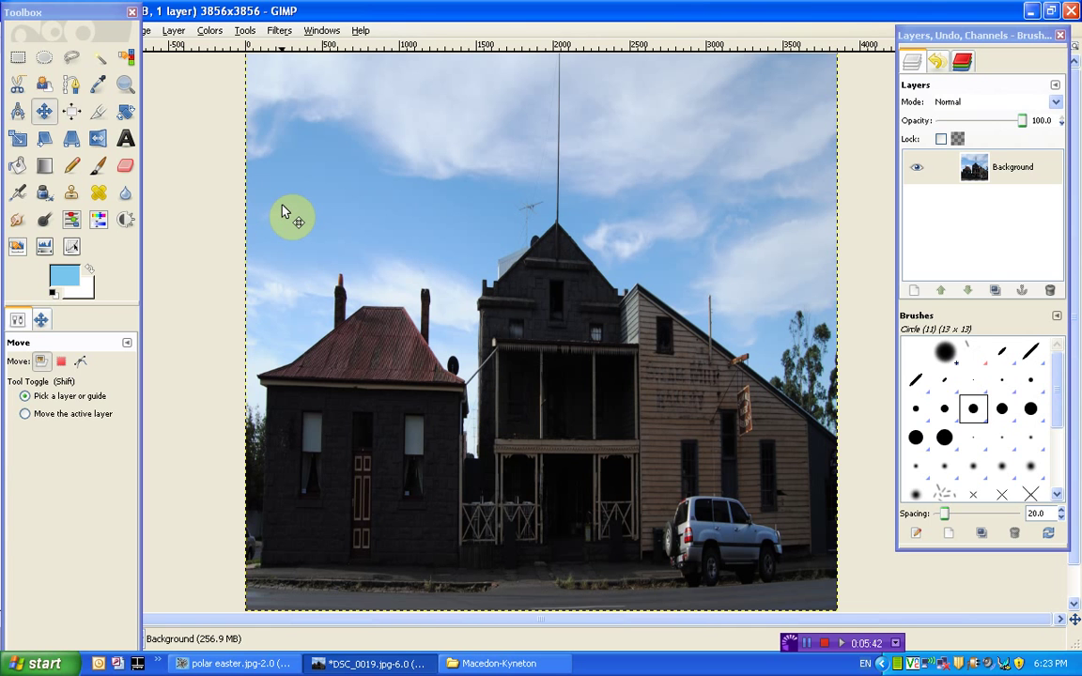
Open Filters > Distorts > Polar Coordinates to preview the tiny-planet circle
left_click(279, 33)
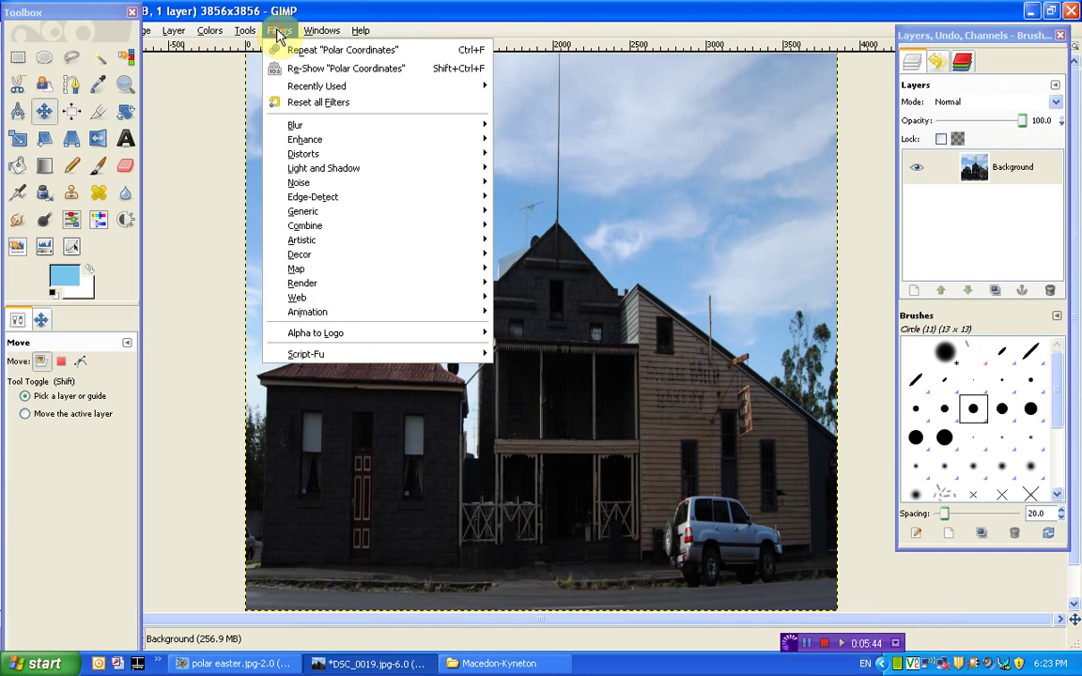
mouse_move(395, 156)
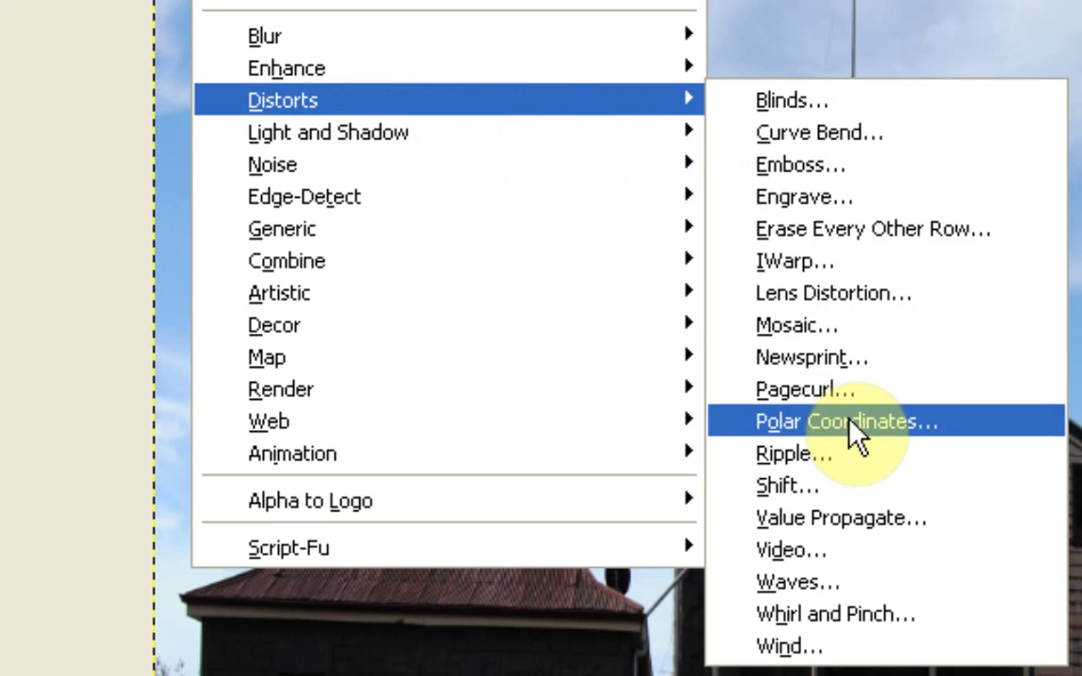
left_click(939, 437)
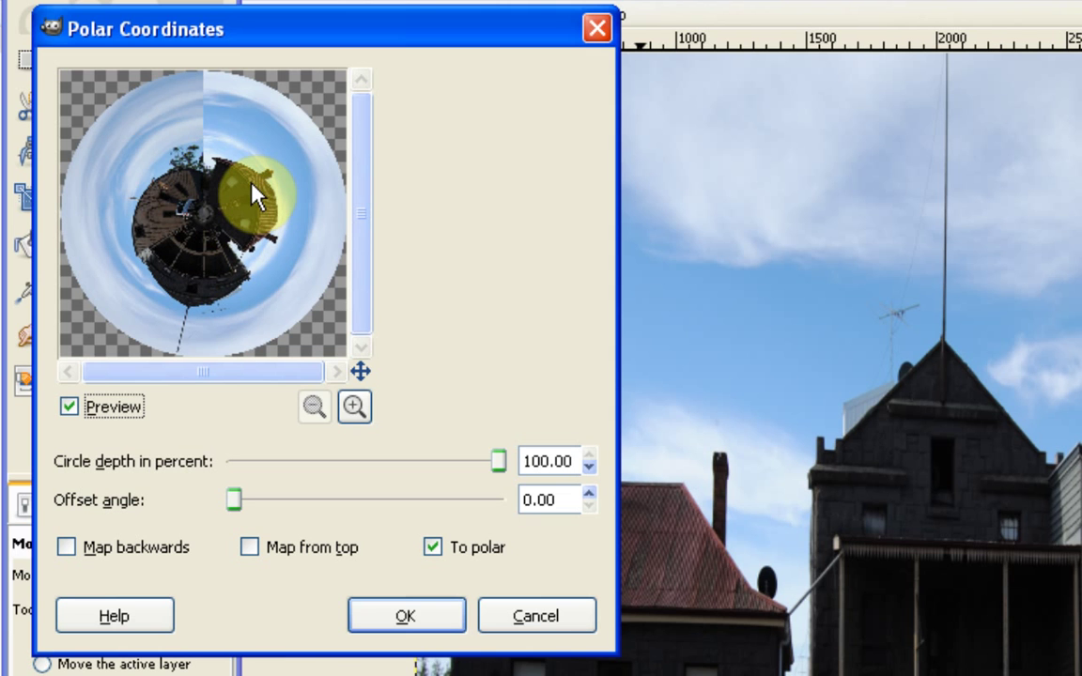
Compare Map from top on and off, then apply To polar at 100% circle depth
left_click(248, 547)
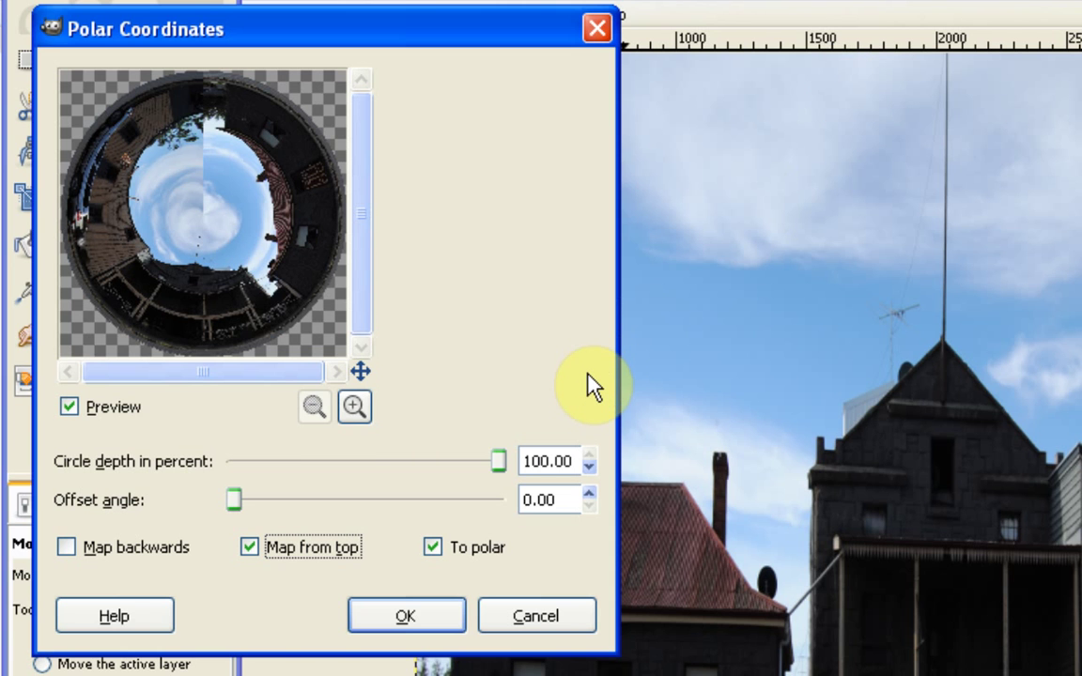
left_click(250, 547)
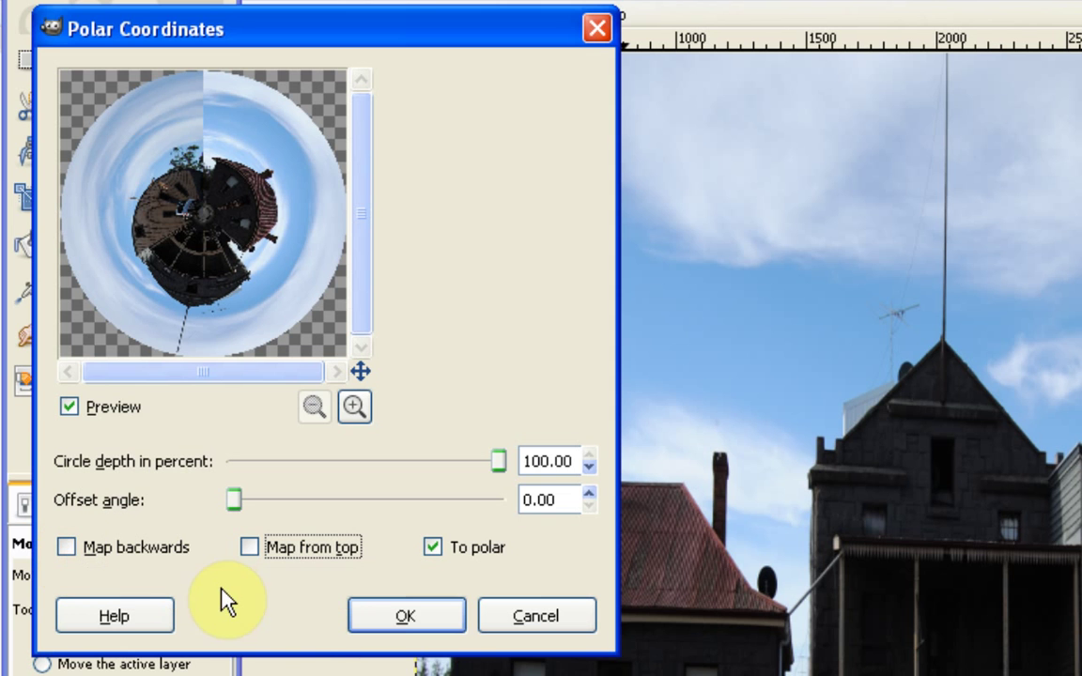
left_click(420, 634)
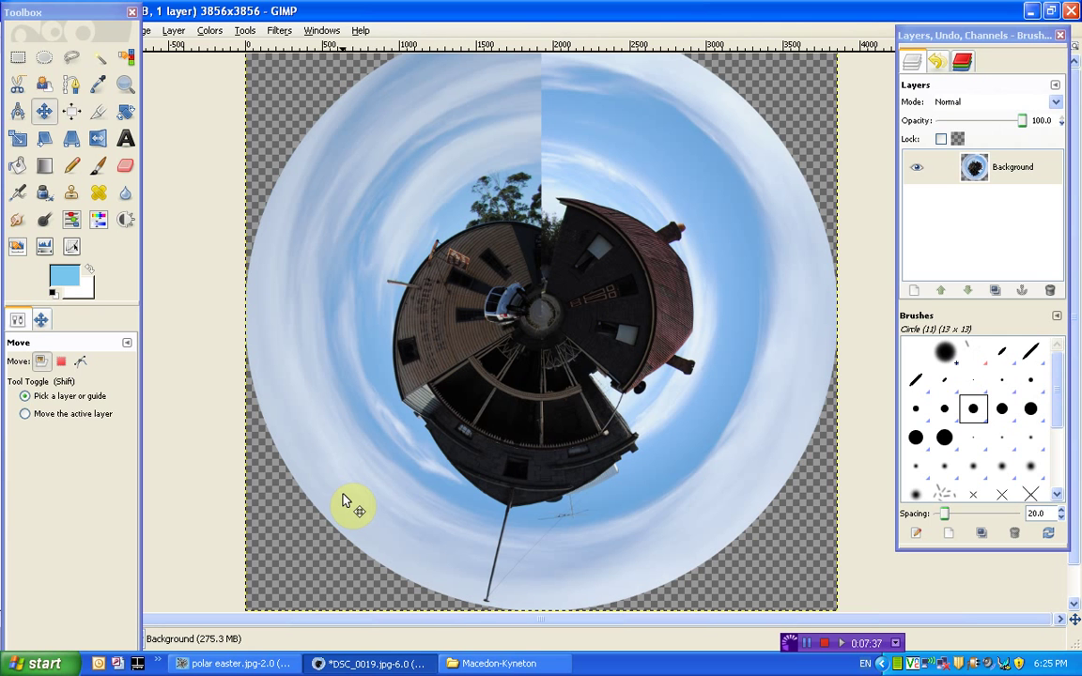
Bring up the polar easter.jpg example, a three-layer starburst over a starry blue background
left_click(448, 394)
left_click(542, 245)
left_click(540, 218)
Switch among the open image windows, ending on the DSC_0019 tiny-planet image
left_click(254, 664)
left_click(212, 666)
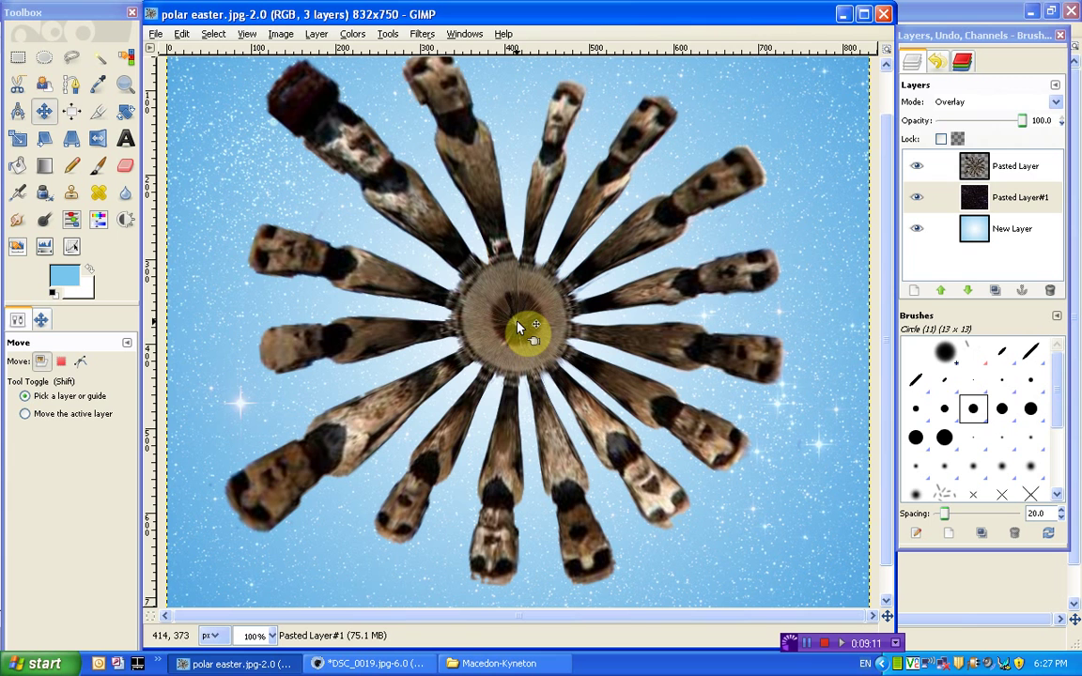
left_click(376, 664)
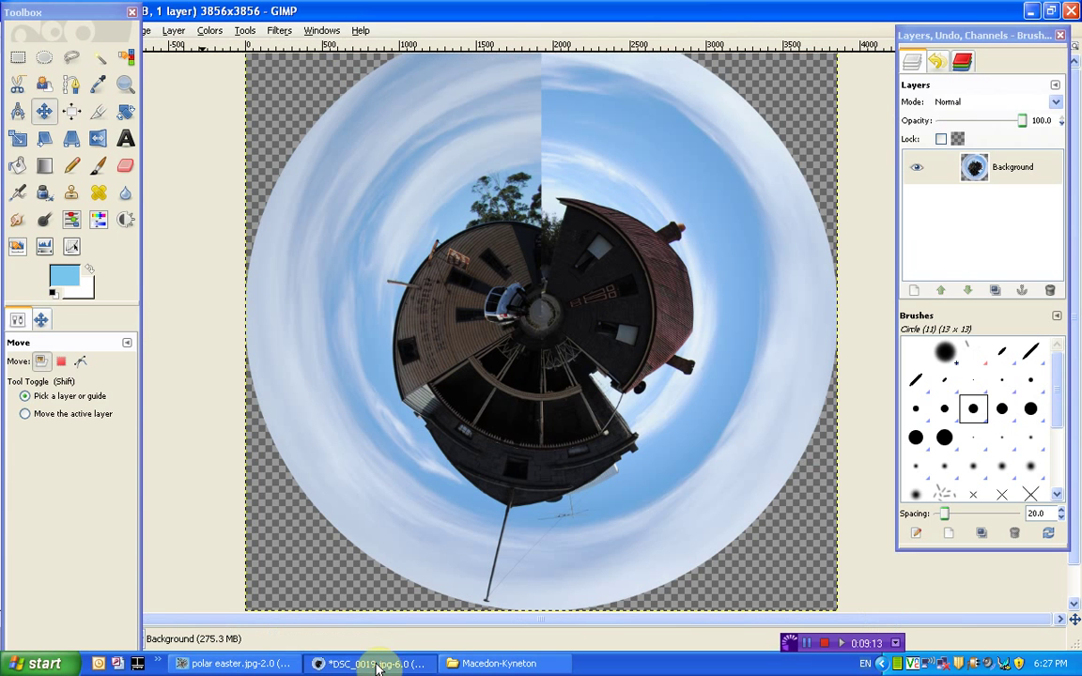